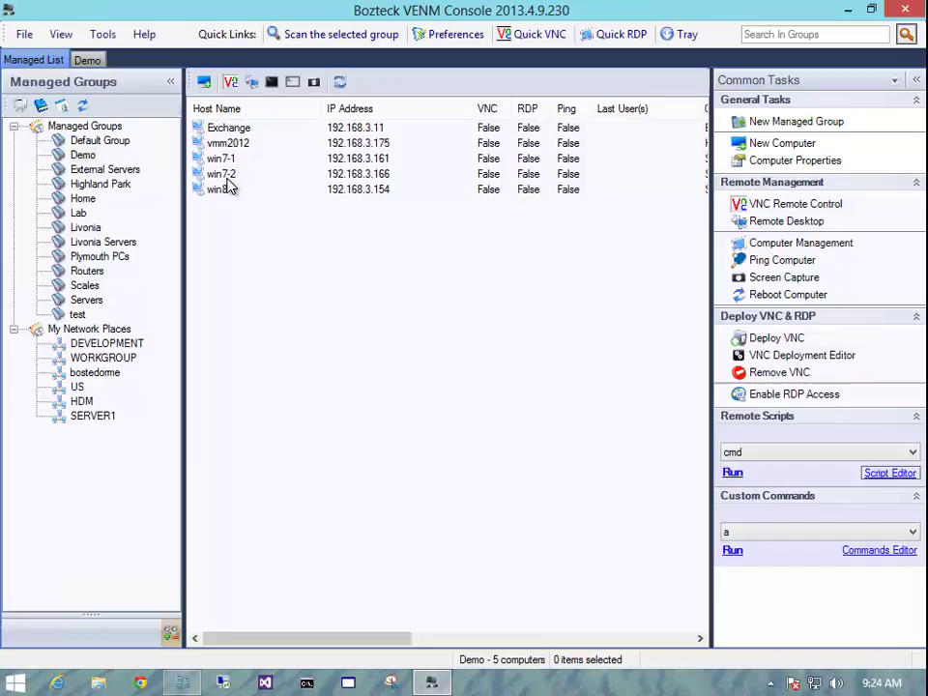
Review the Demo thumbnails and the administrator logon settings in the global options, then close them
click(88, 62)
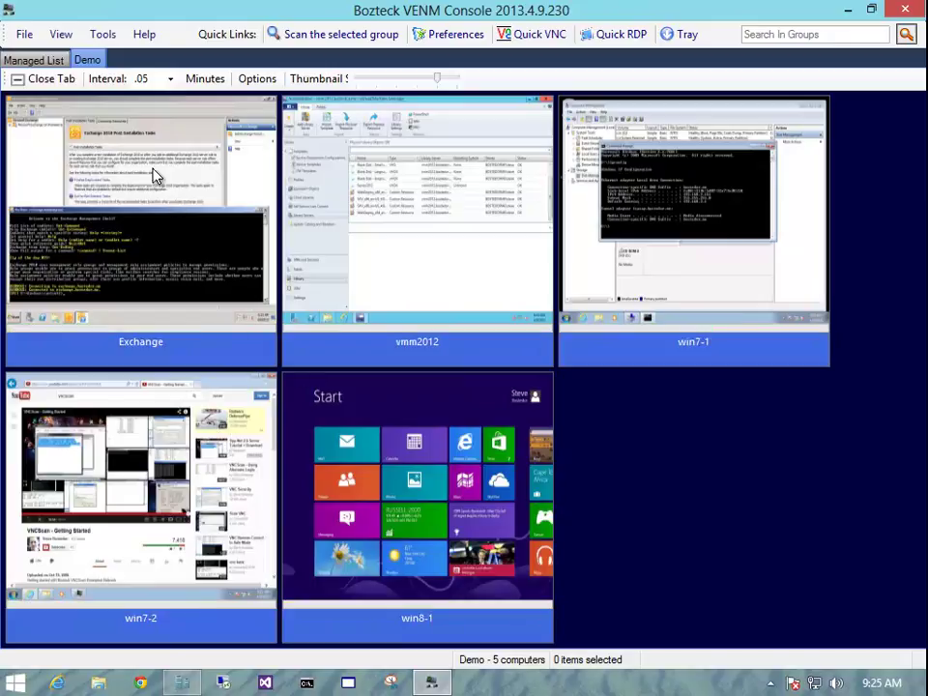
click(43, 59)
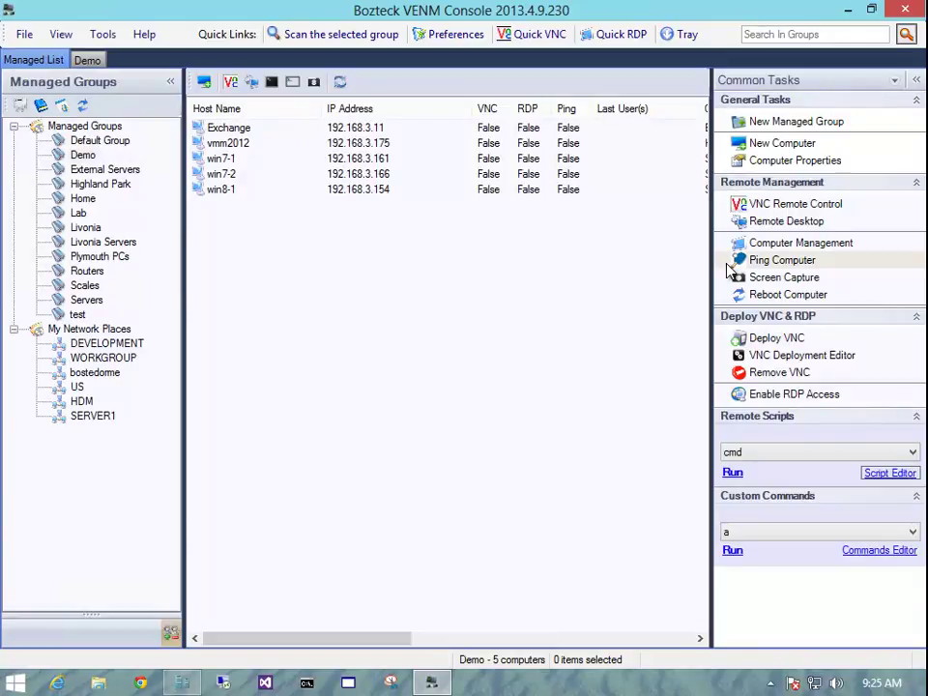
click(458, 36)
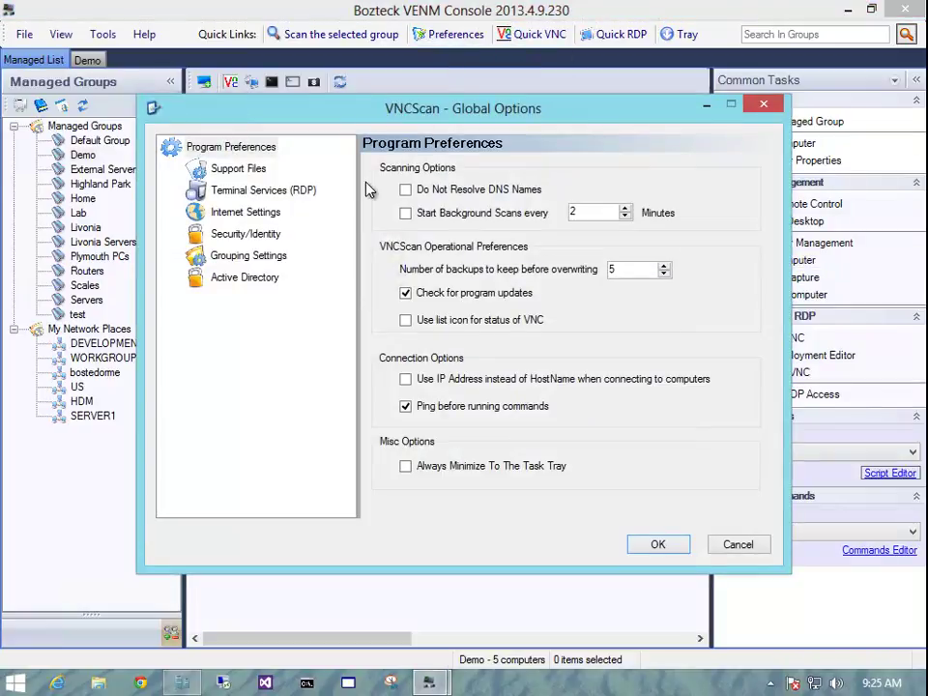
click(238, 236)
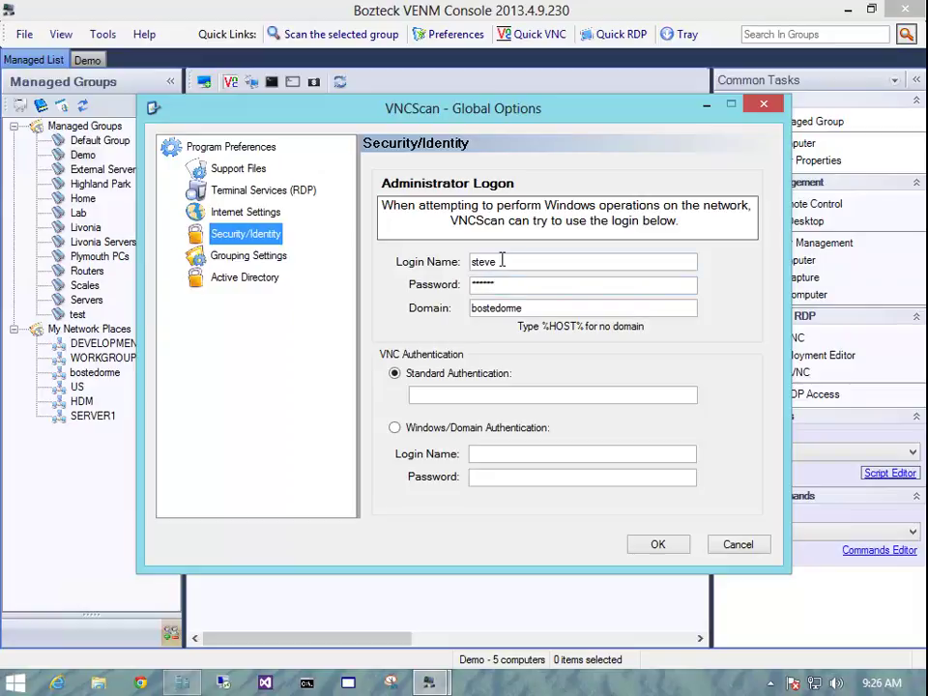
click(499, 267)
click(649, 550)
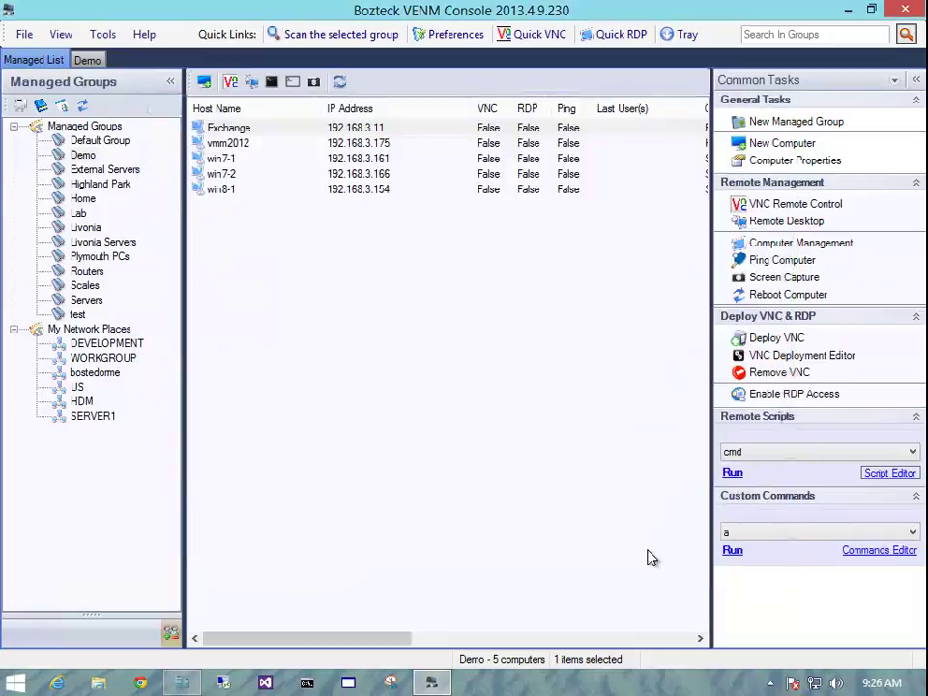
Add computer xp1test to Demo with IP 192.168.3.160 and its resolved MAC address, then select it
right_click(230, 234)
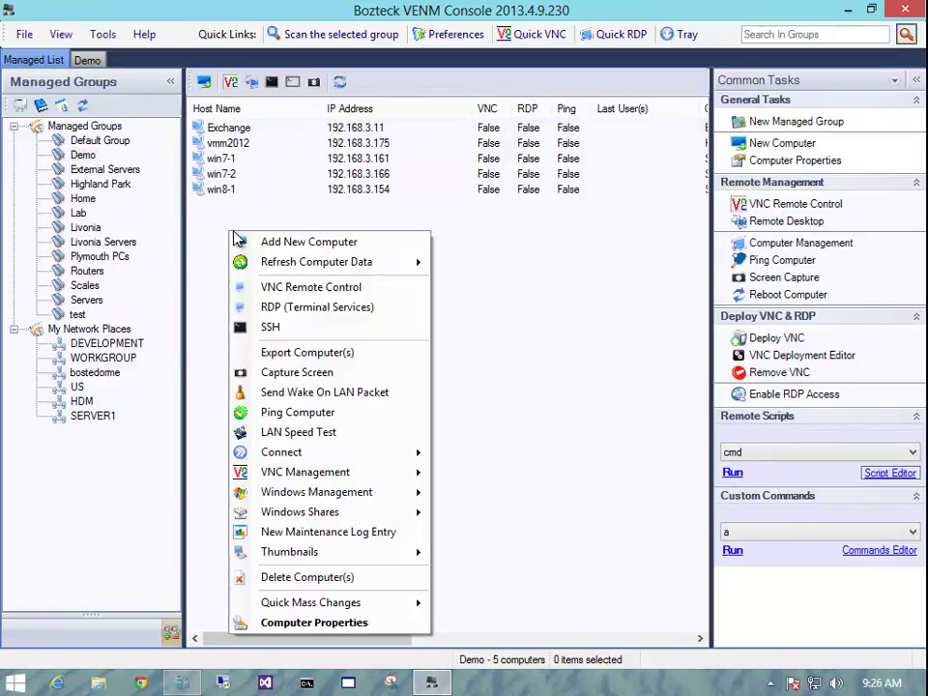
click(258, 244)
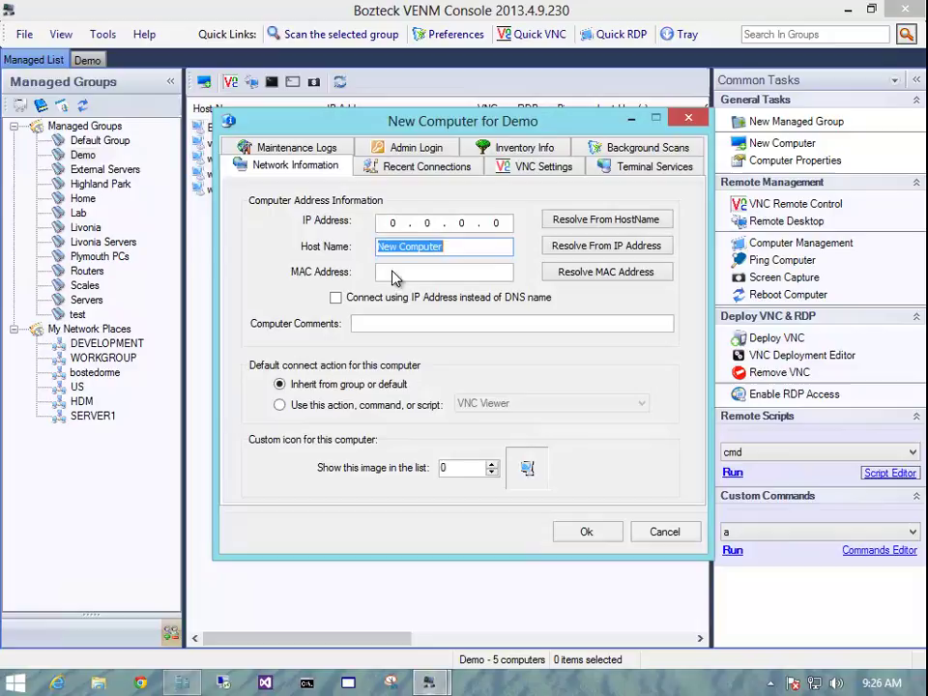
text(xp1test)
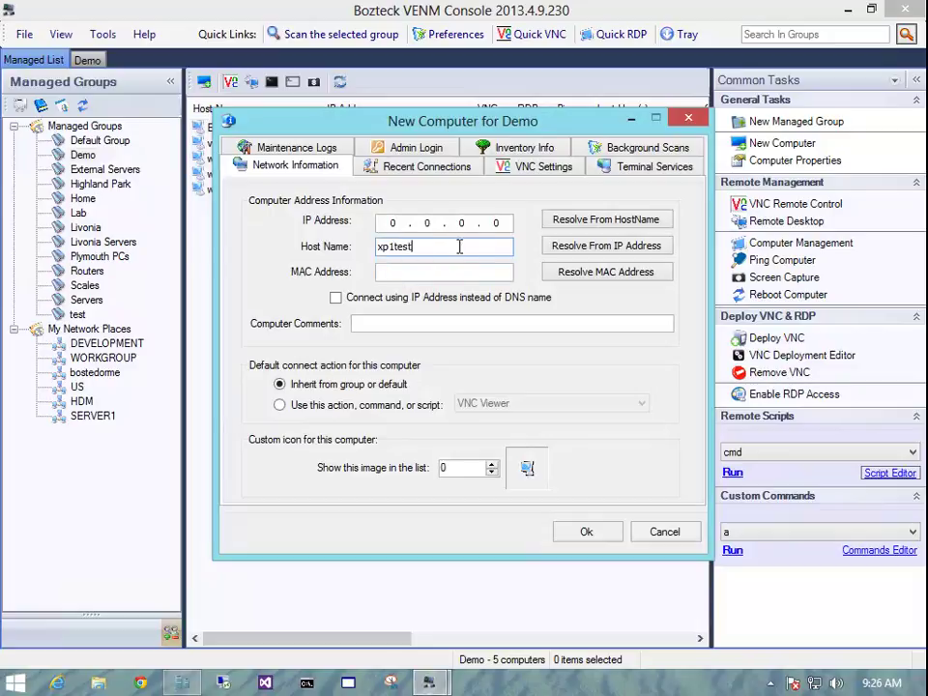
click(606, 222)
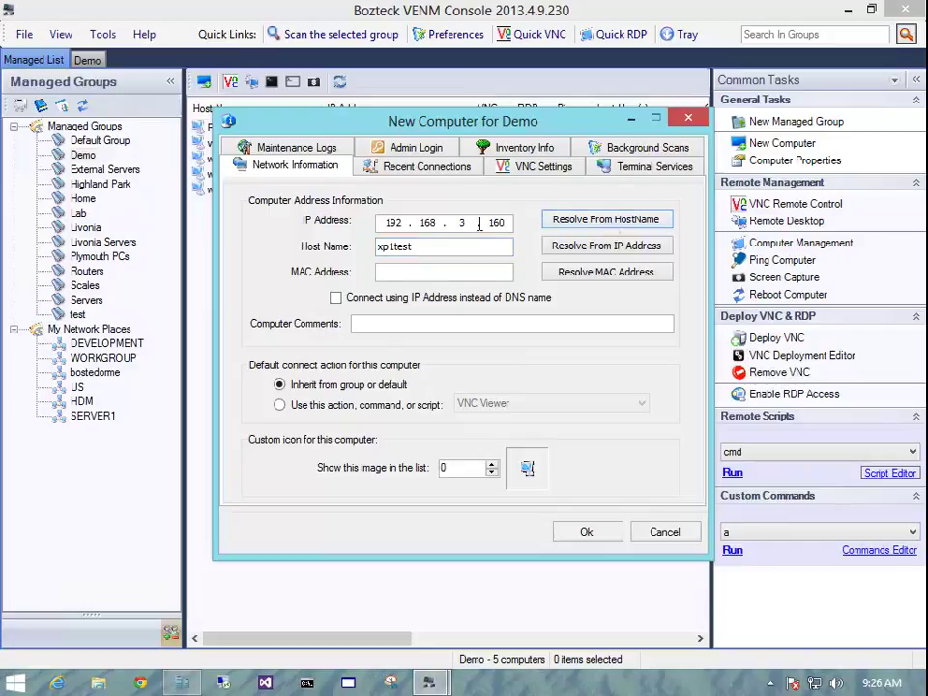
click(583, 277)
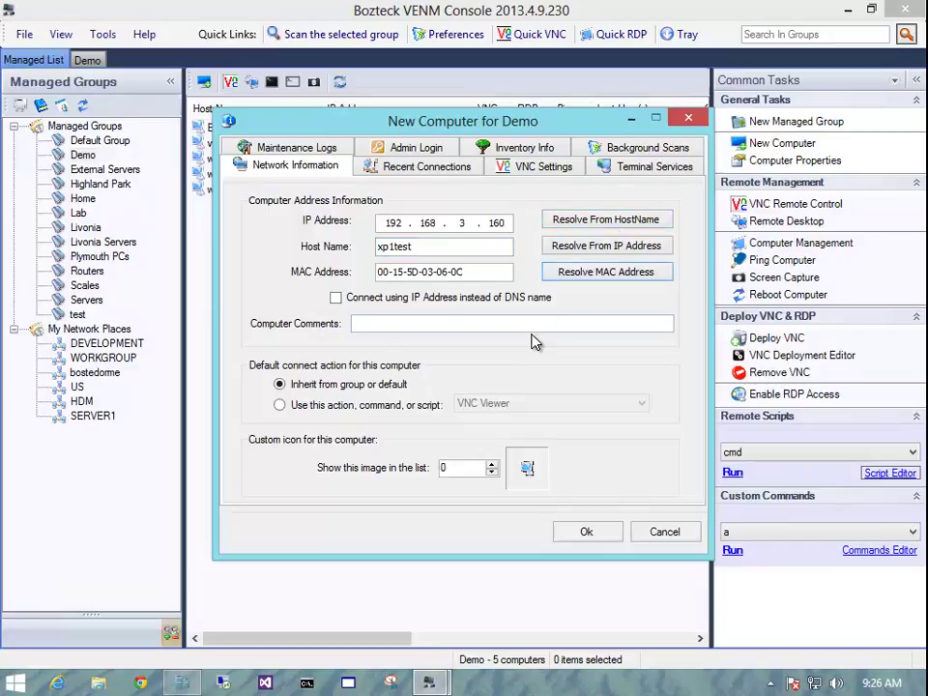
click(585, 534)
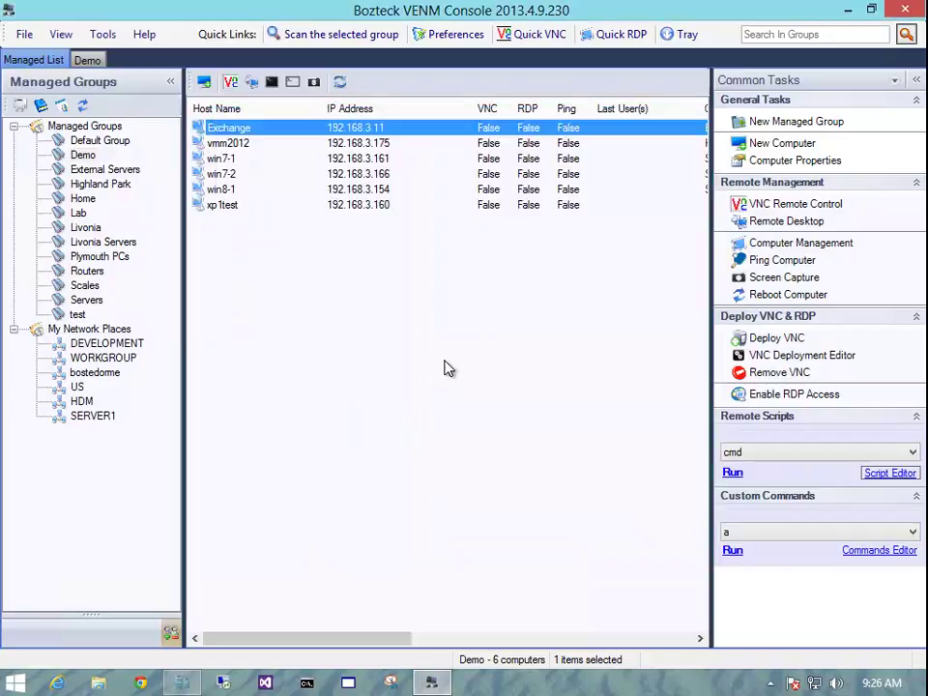
click(232, 208)
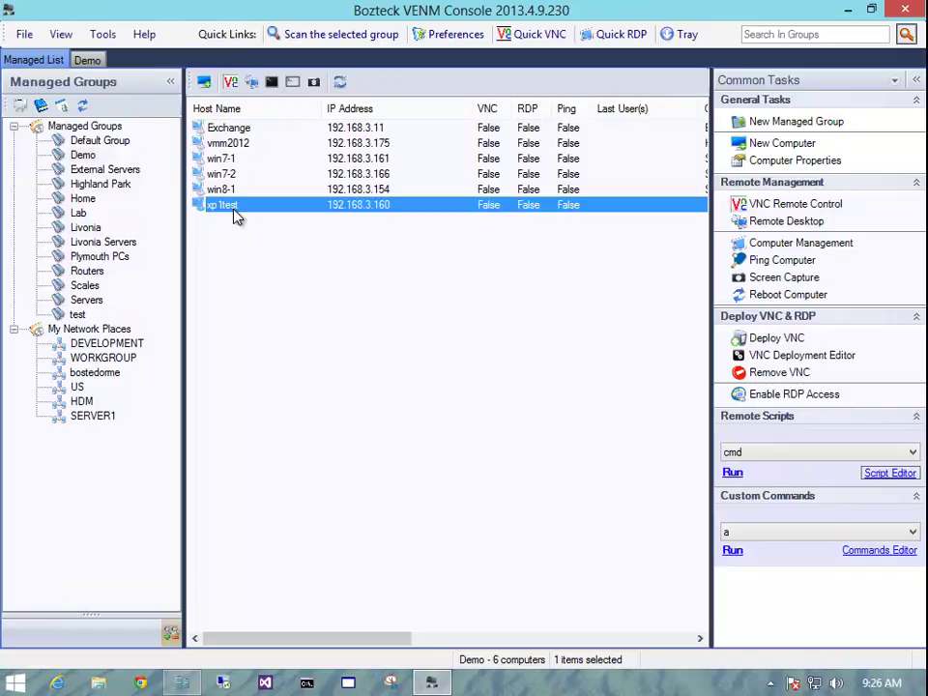
Take a desktop screenshot of xp1test and set the capture timer to Continuous
click(314, 83)
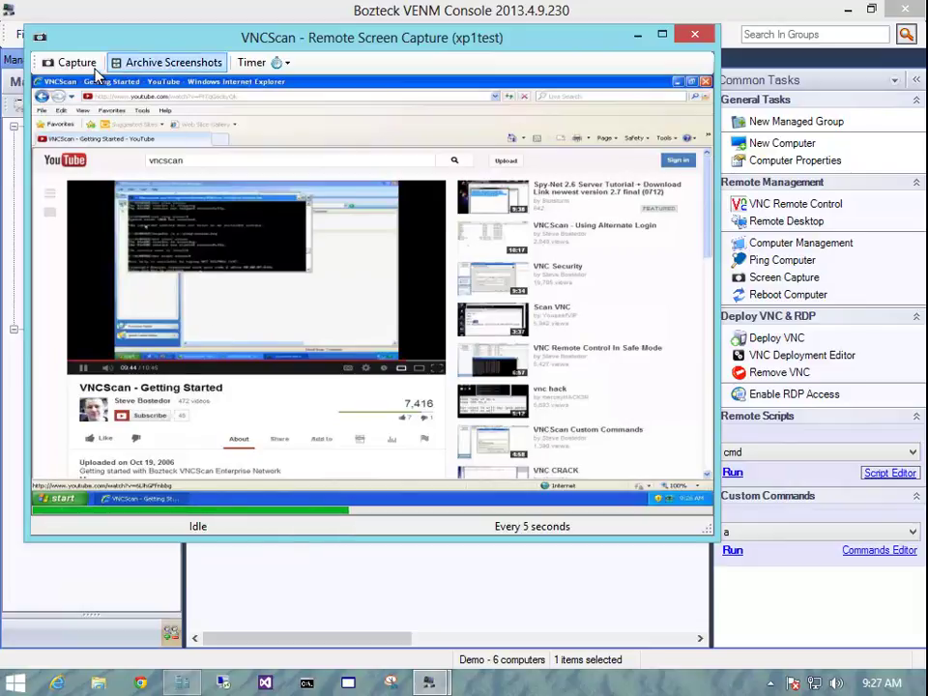
click(256, 68)
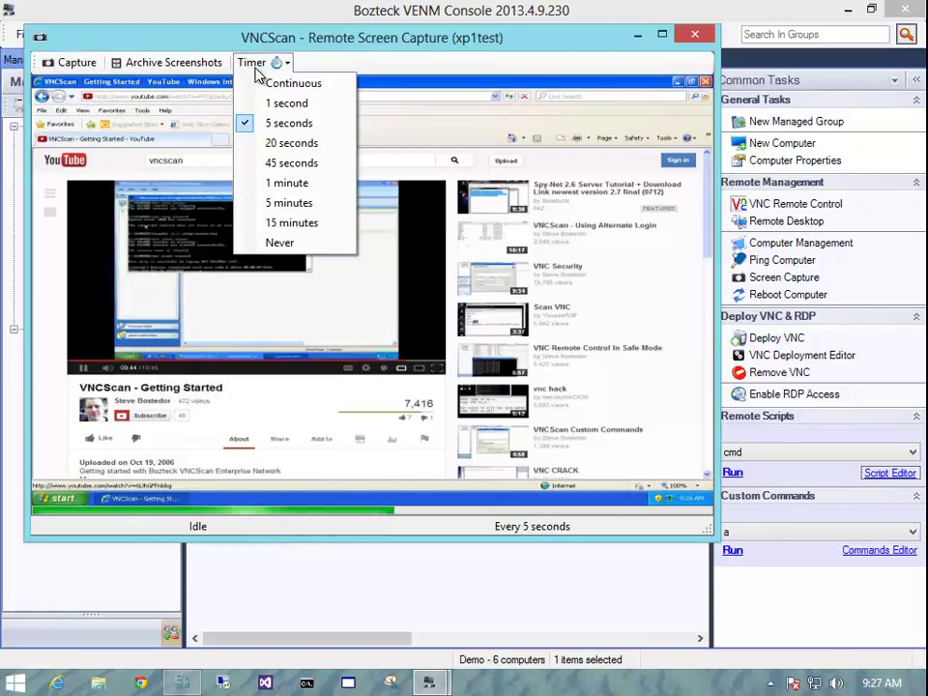
click(272, 83)
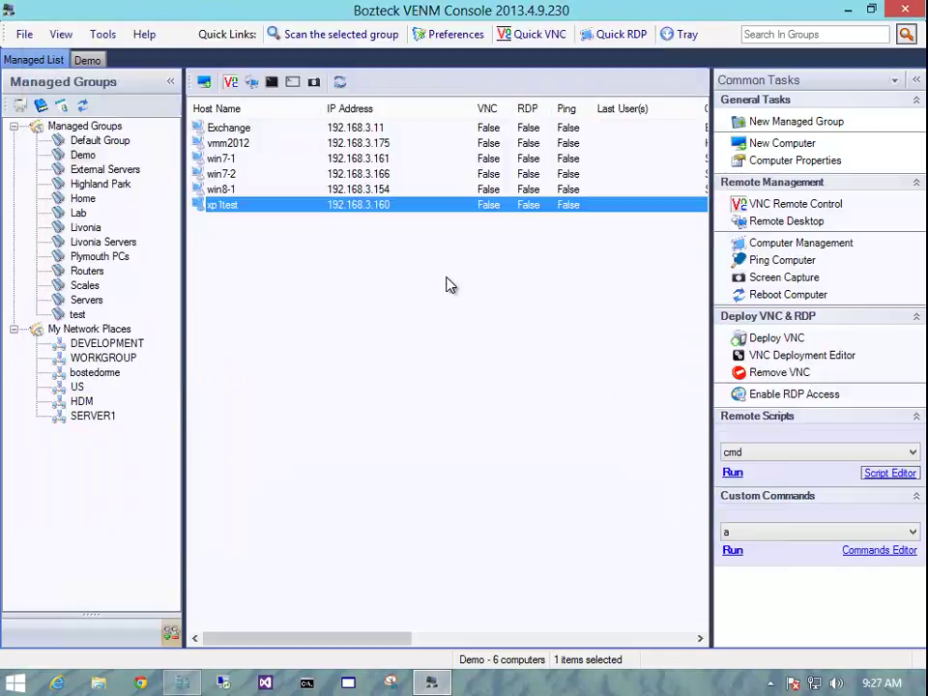
Reselect xp1test in the managed list and add it to the existing Demo thumbnails tab
click(230, 191)
click(234, 207)
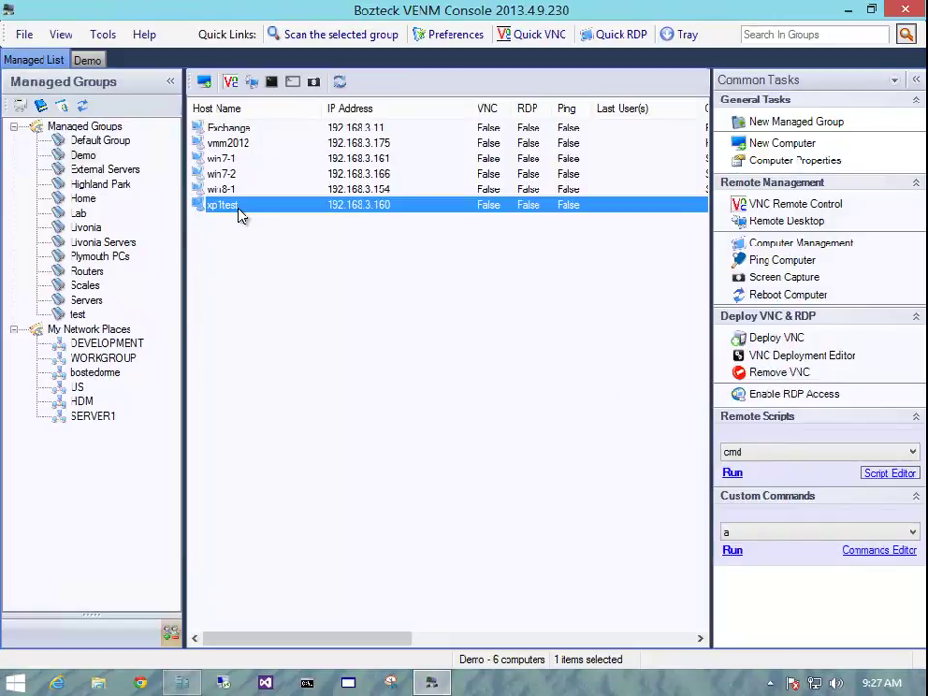
click(85, 59)
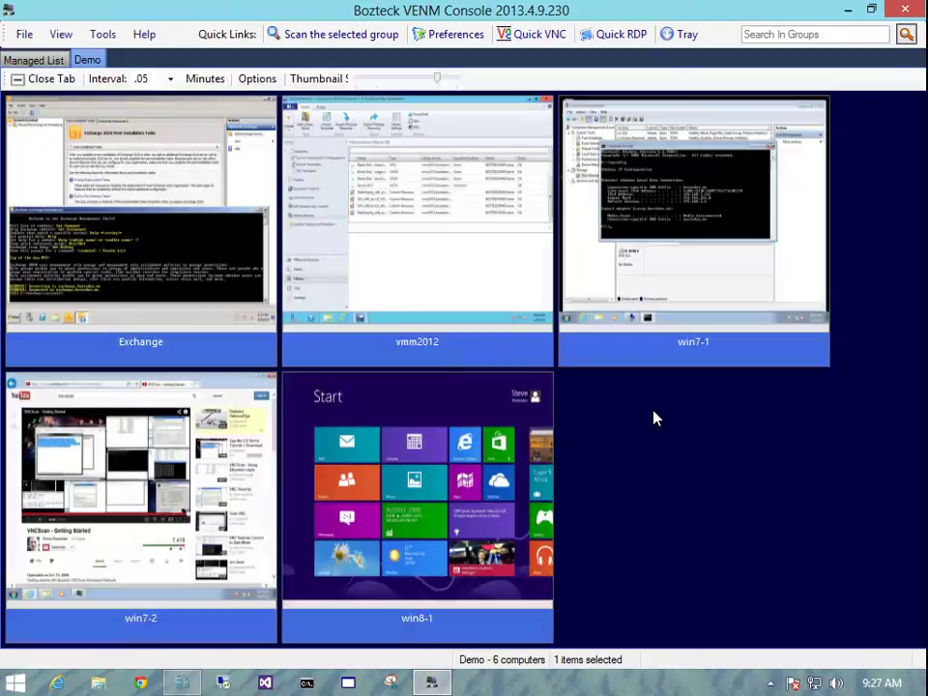
click(56, 61)
click(218, 208)
right_click(218, 208)
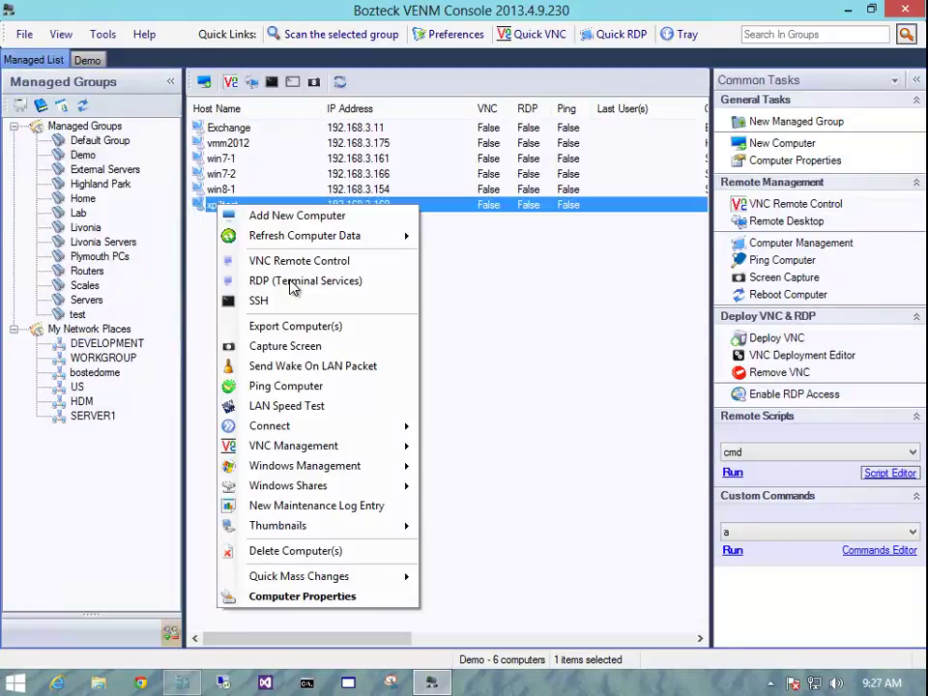
mouse_move(323, 533)
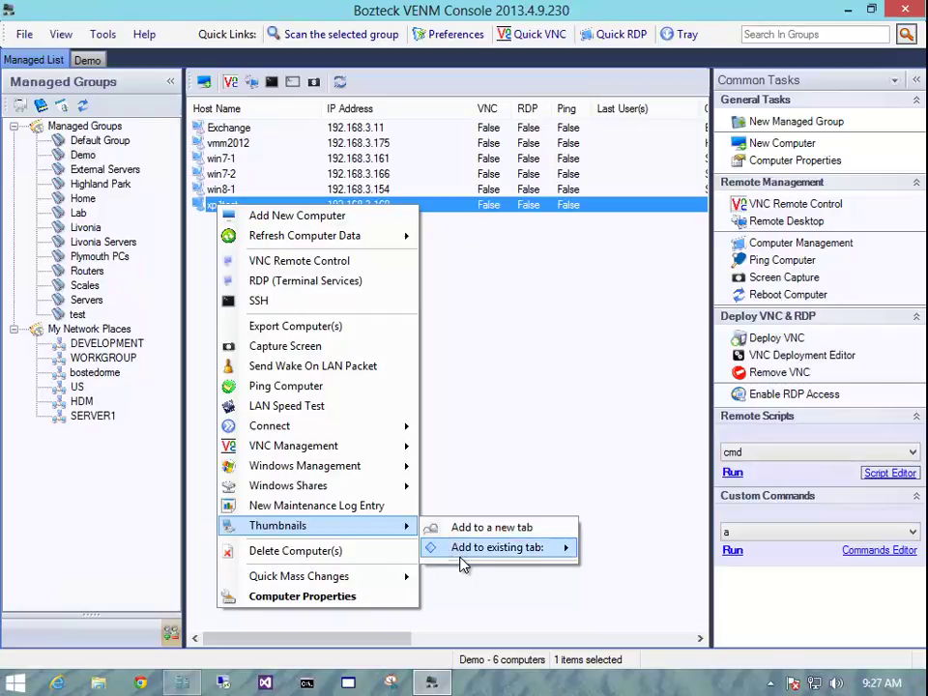
mouse_move(473, 561)
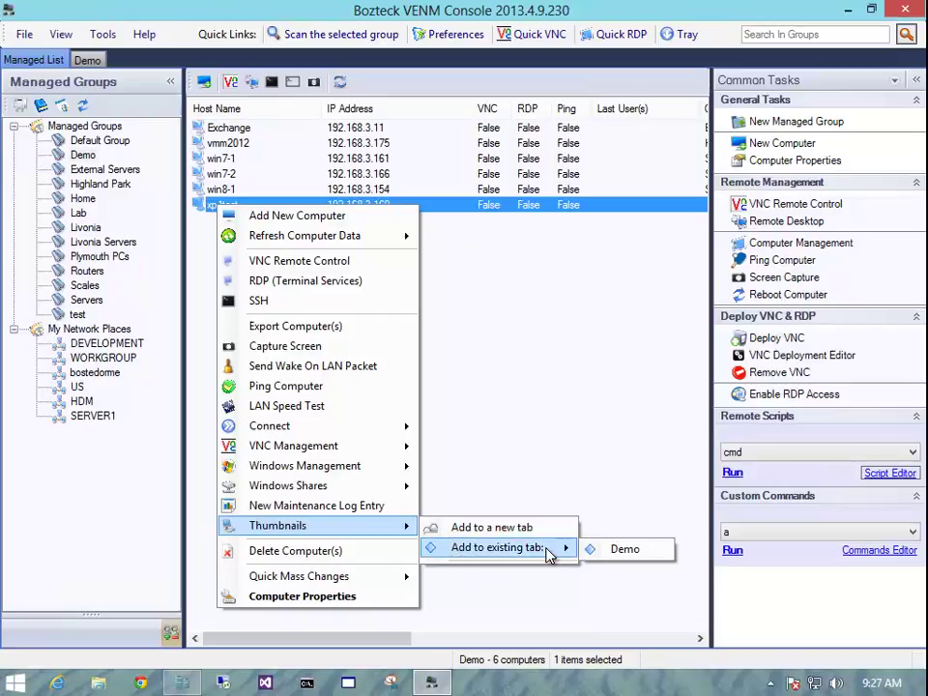
click(618, 549)
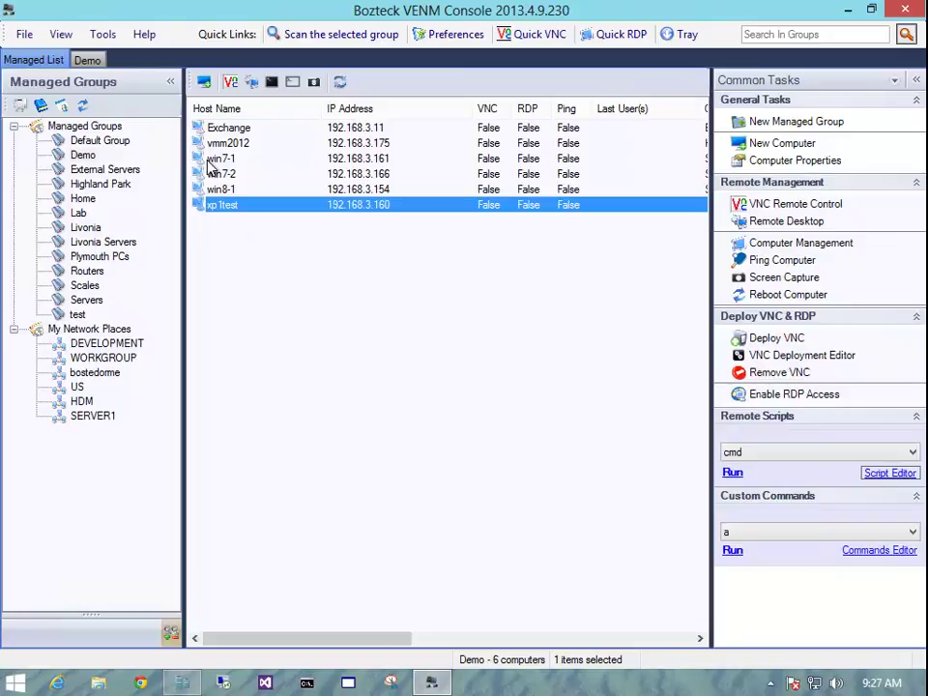
Show the Demo thumbnails, shrink and restore their size, and keep the .05-minute refresh interval
click(87, 61)
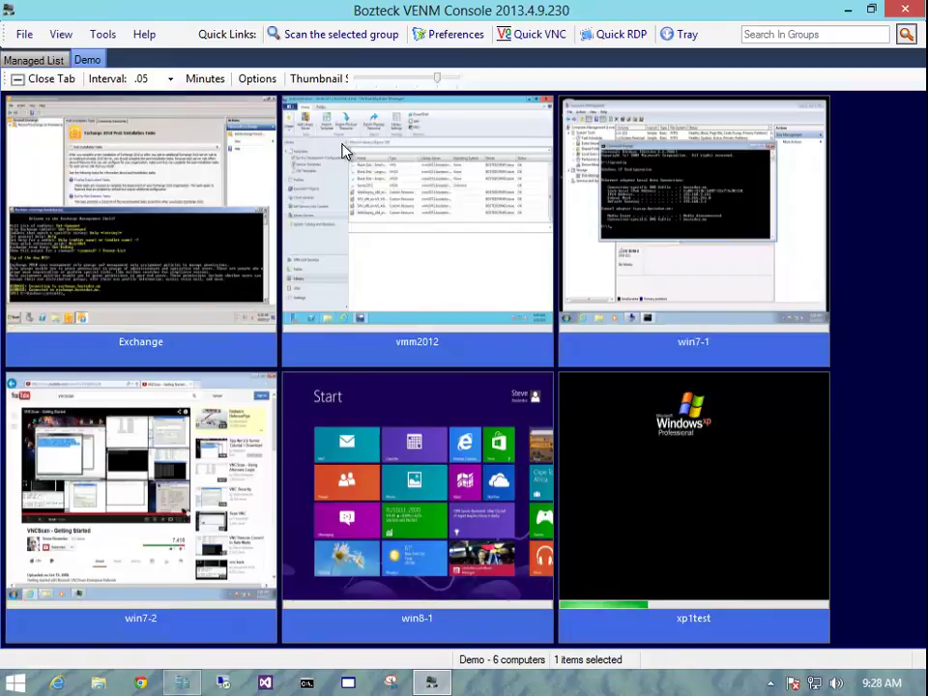
drag(437, 79, 392, 87)
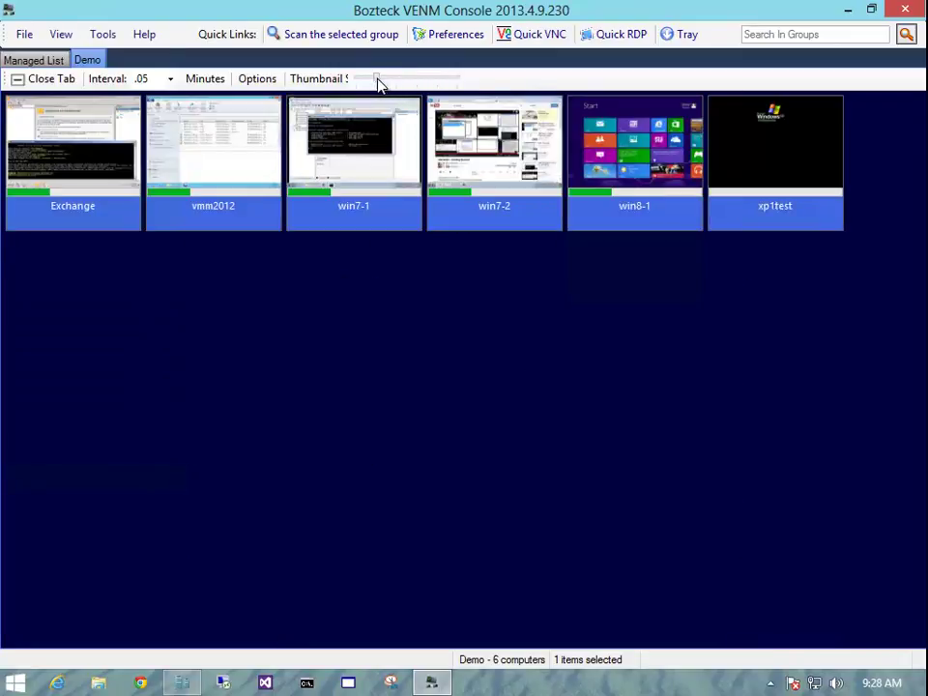
drag(380, 84, 440, 83)
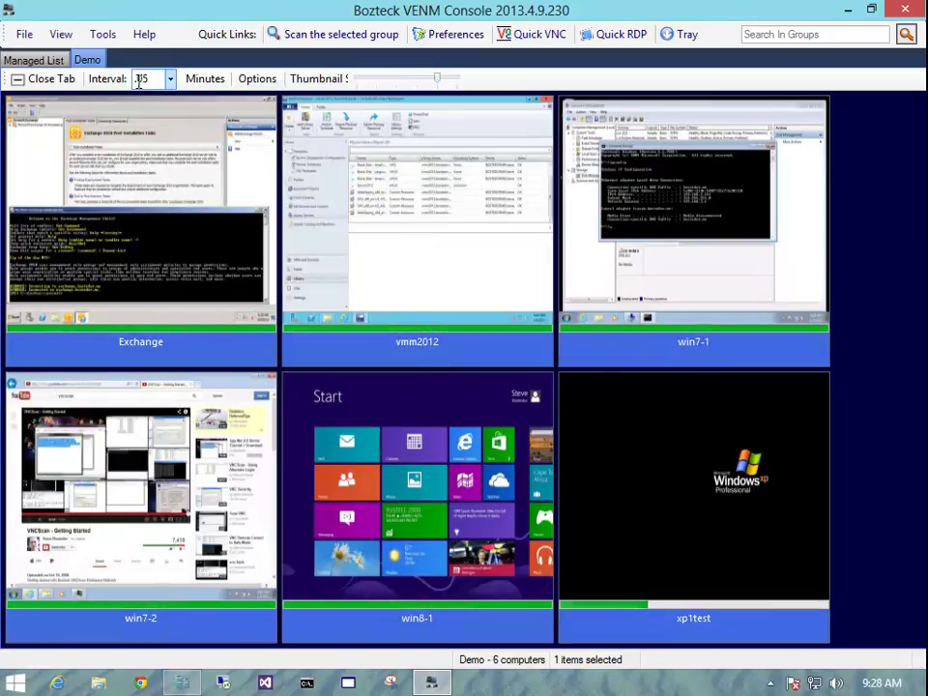
click(169, 79)
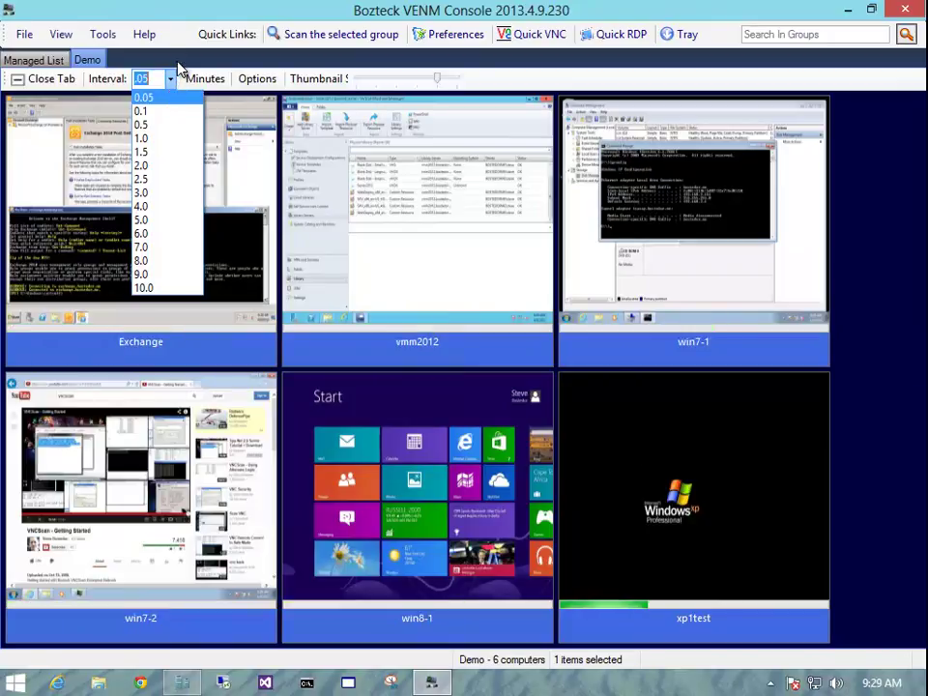
click(169, 81)
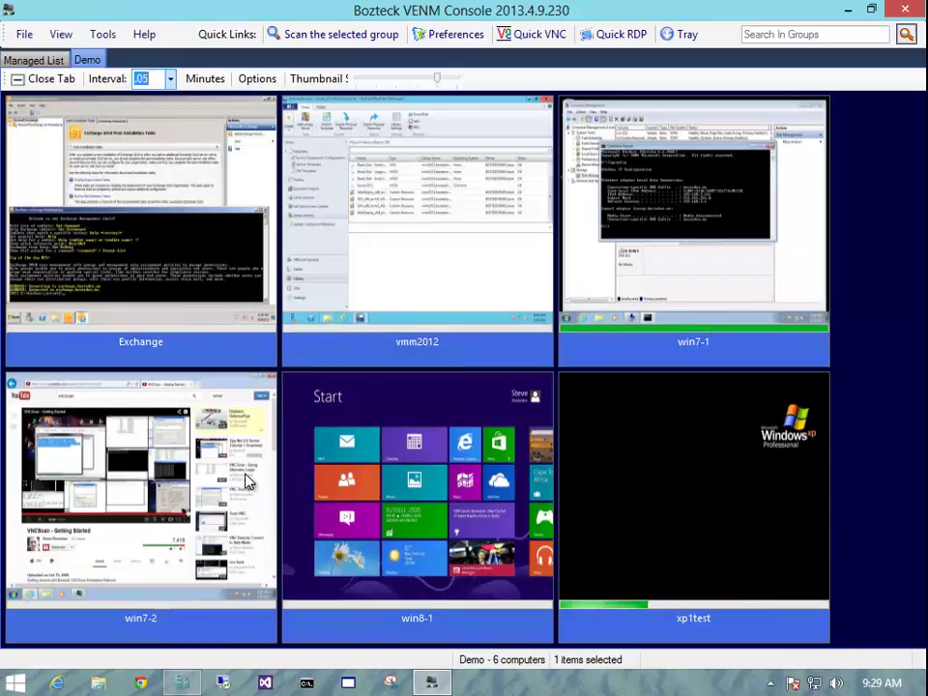
Turn on archiving of xp1test's screen captures and set the archive path to a new G:\shots folder
right_click(702, 478)
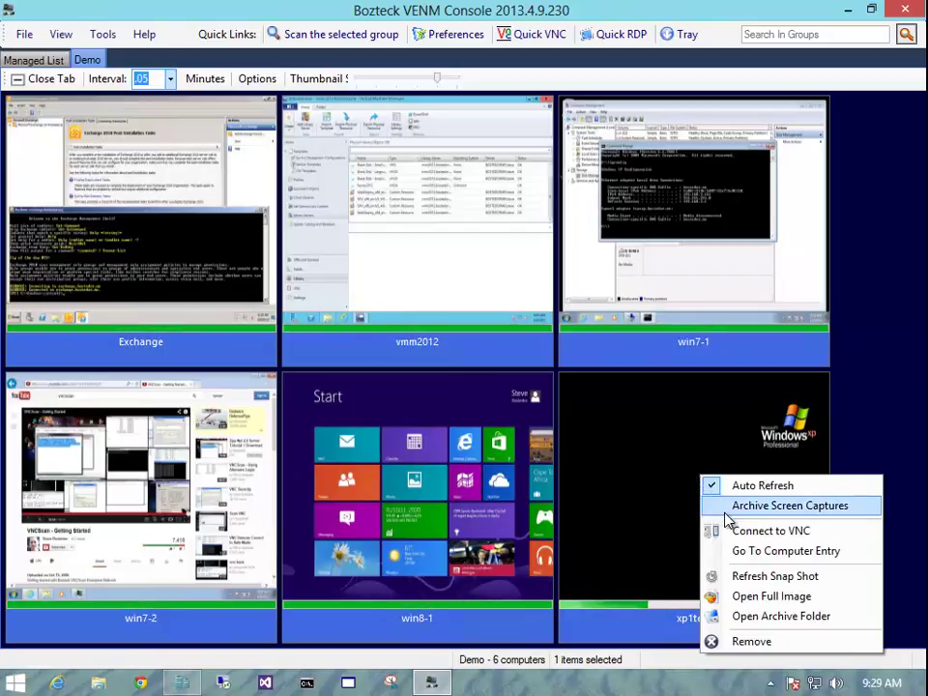
click(727, 513)
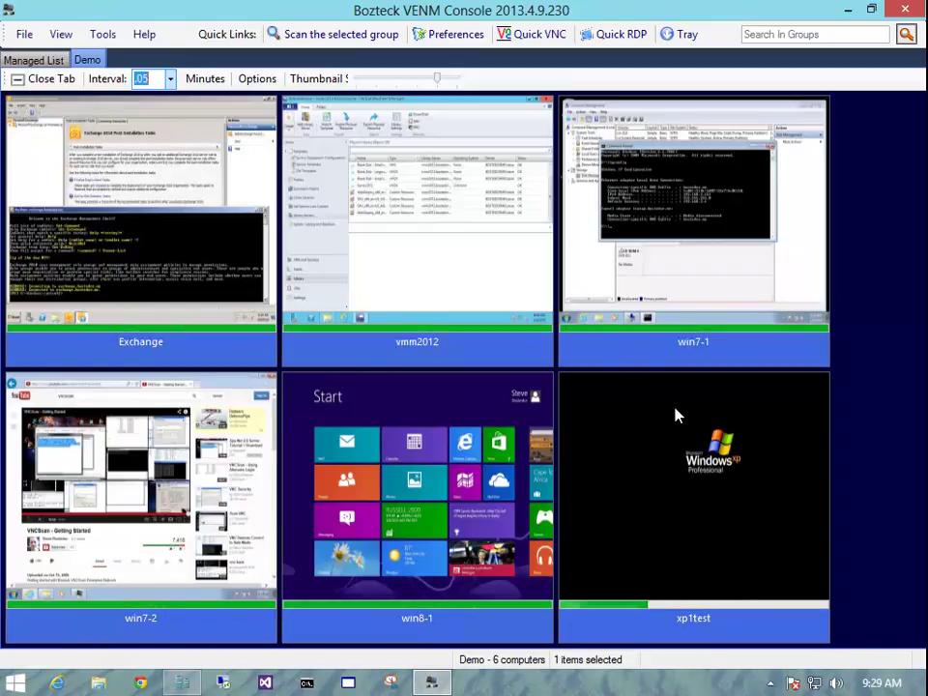
click(259, 80)
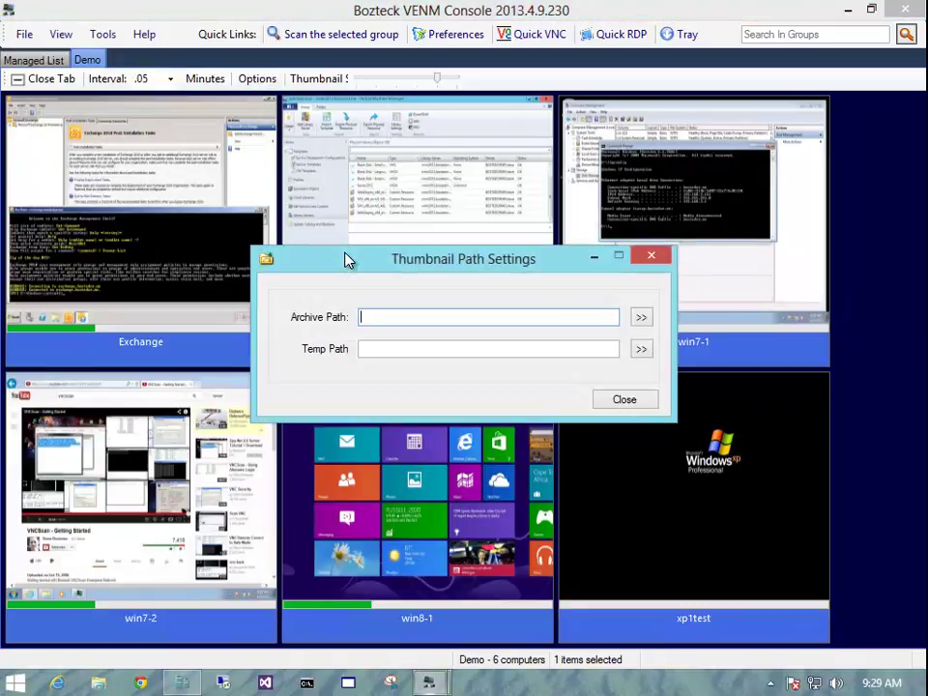
click(639, 320)
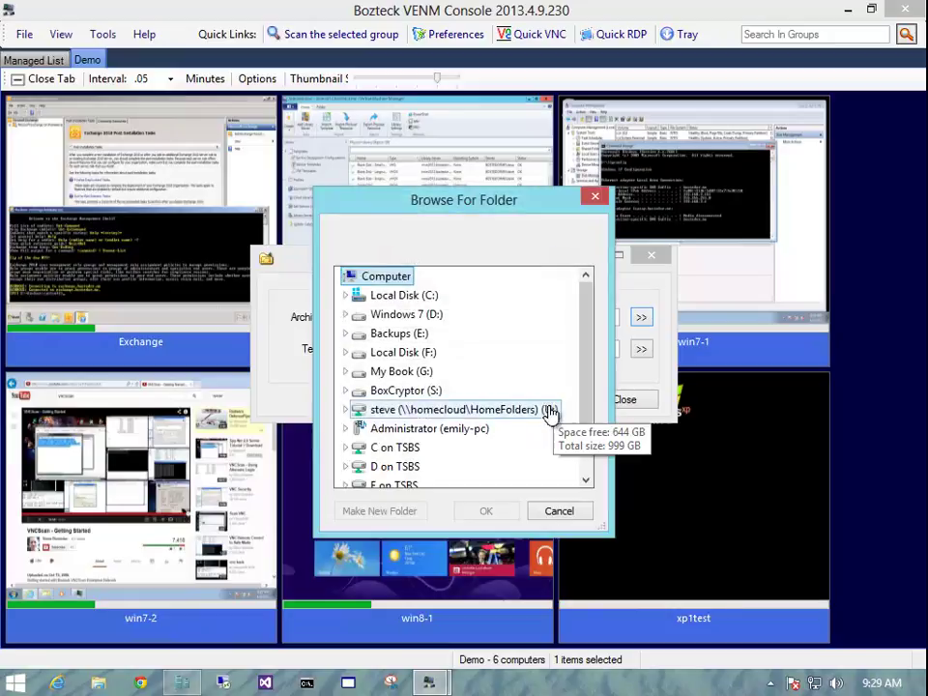
click(352, 378)
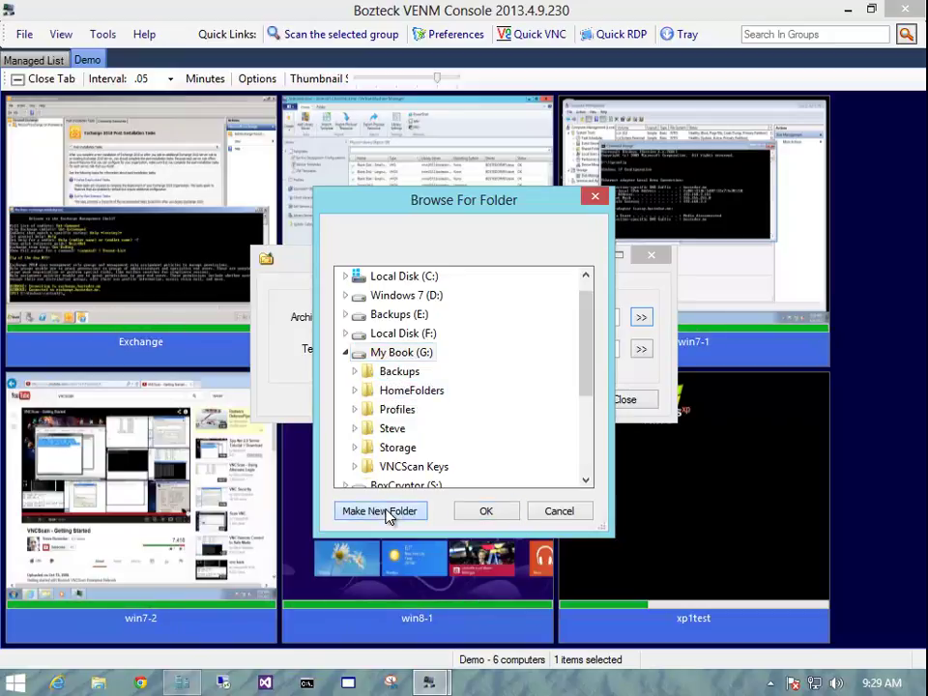
click(388, 513)
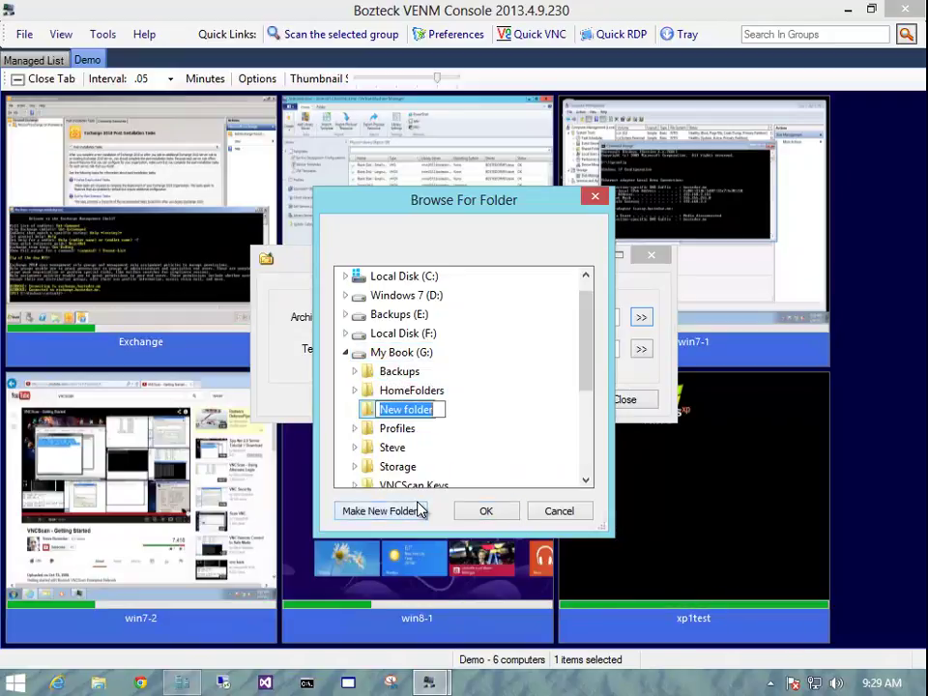
text(shots)
key(Return)
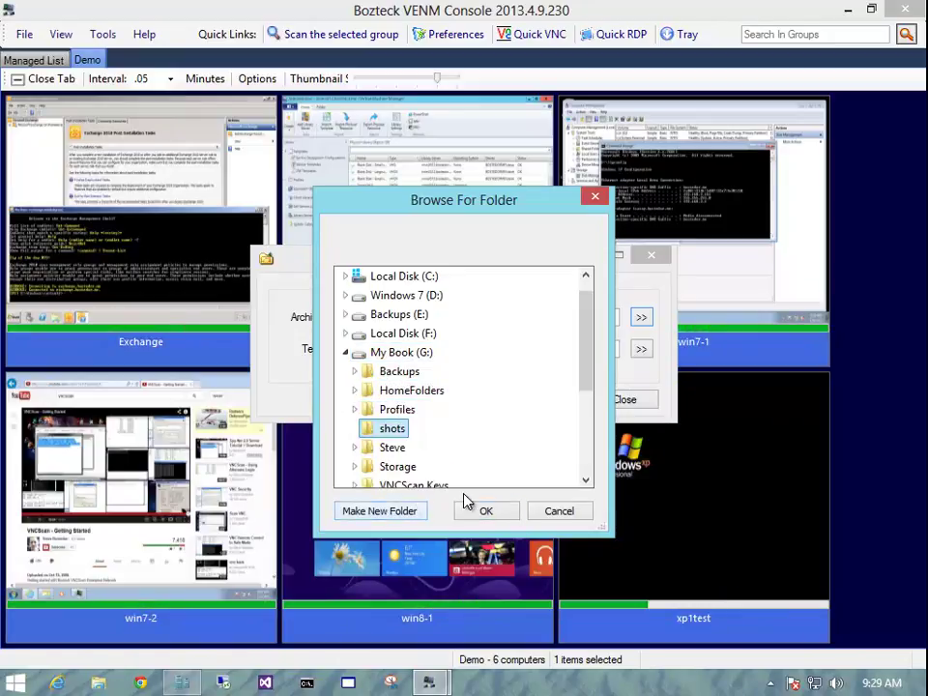
click(490, 520)
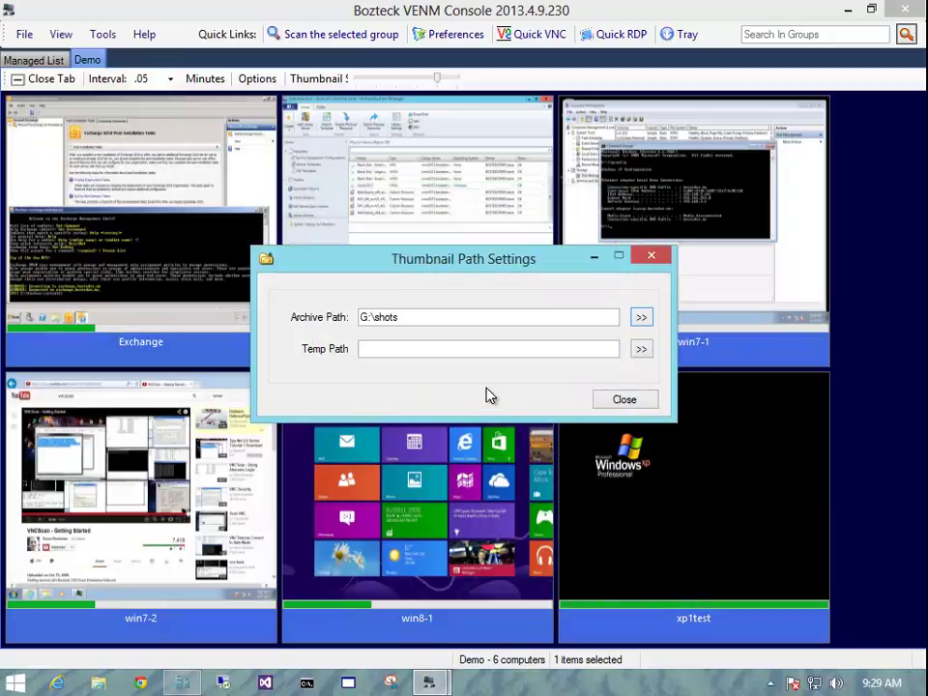
Open xp1test's archive folder and page through its five saved JPEG captures in the photo viewer
click(630, 405)
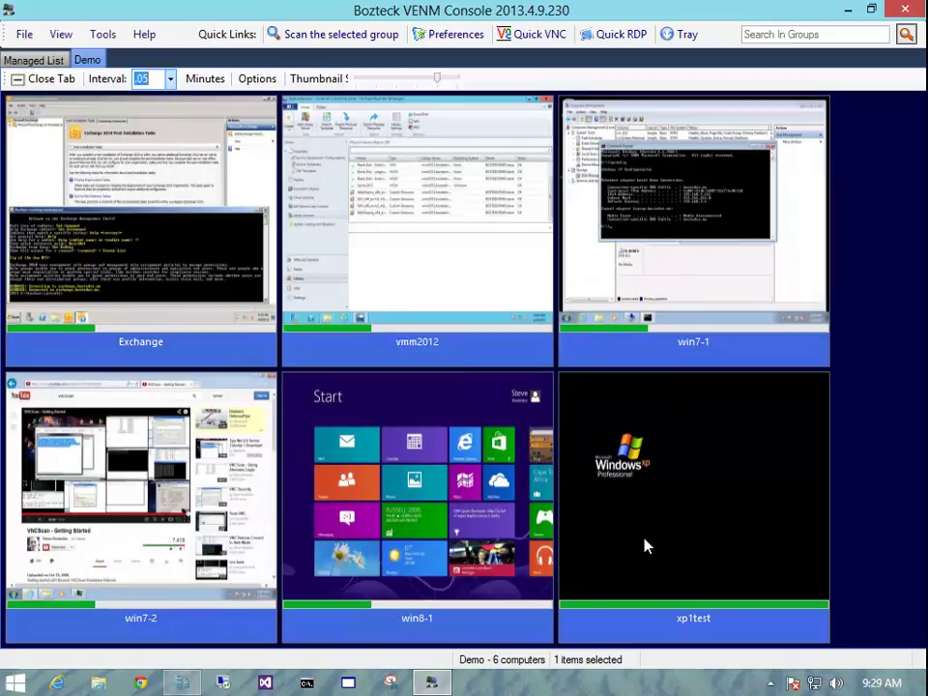
right_click(670, 455)
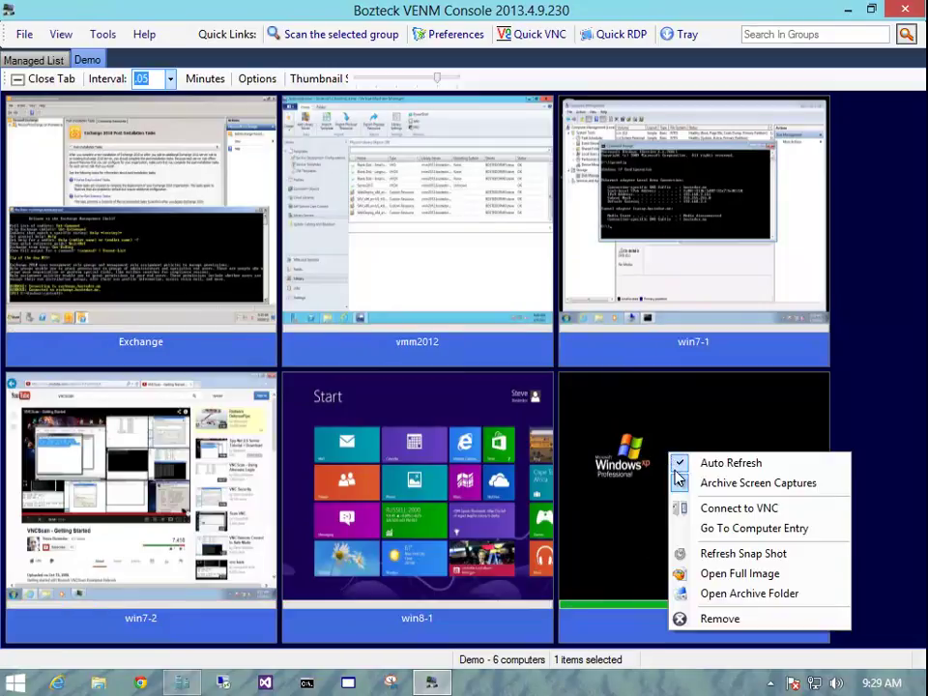
click(733, 594)
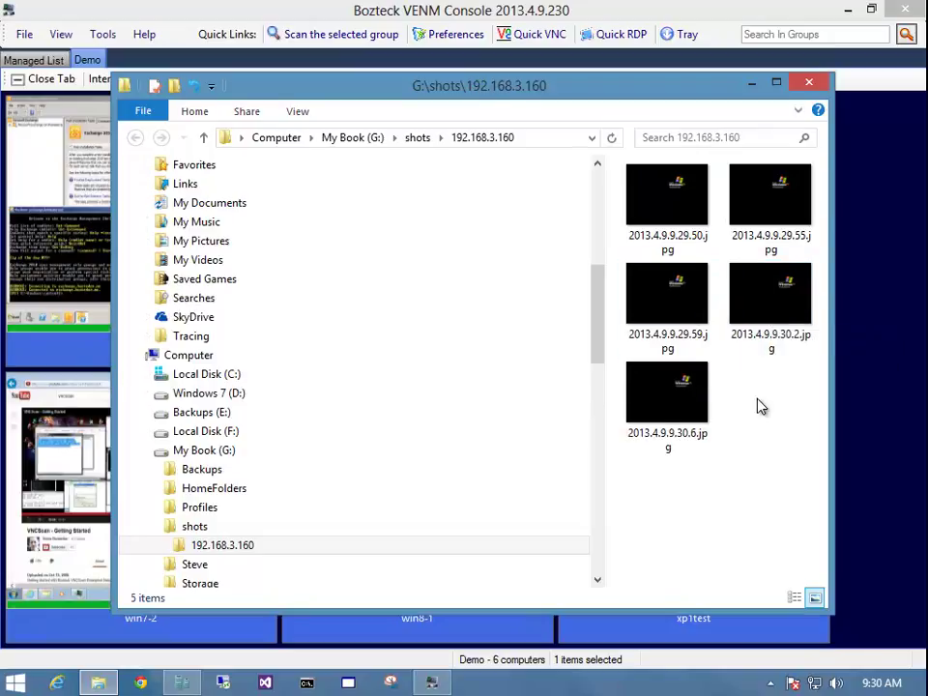
double_click(688, 211)
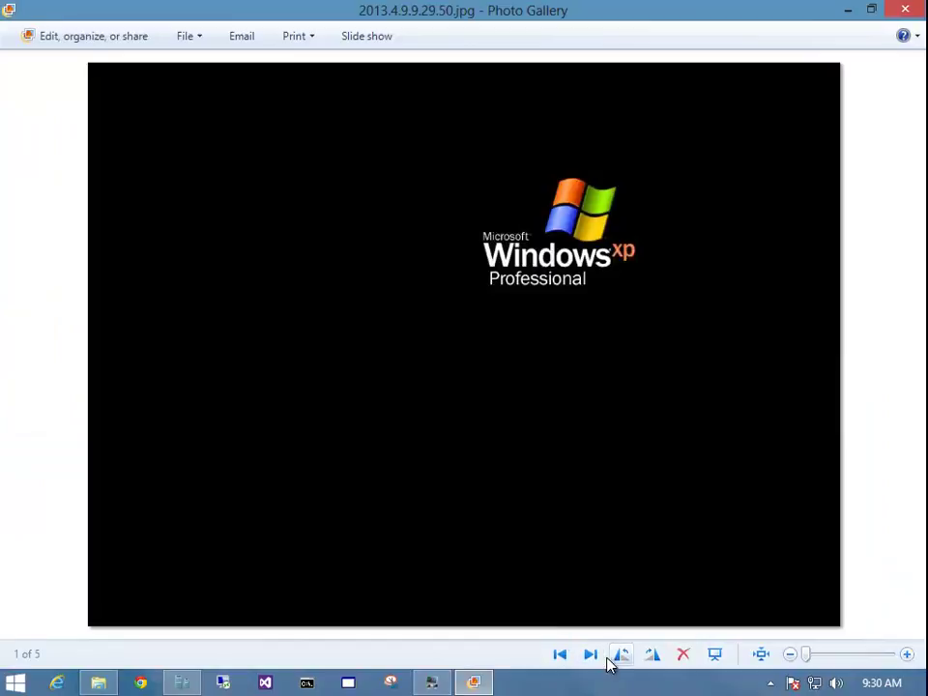
click(591, 656)
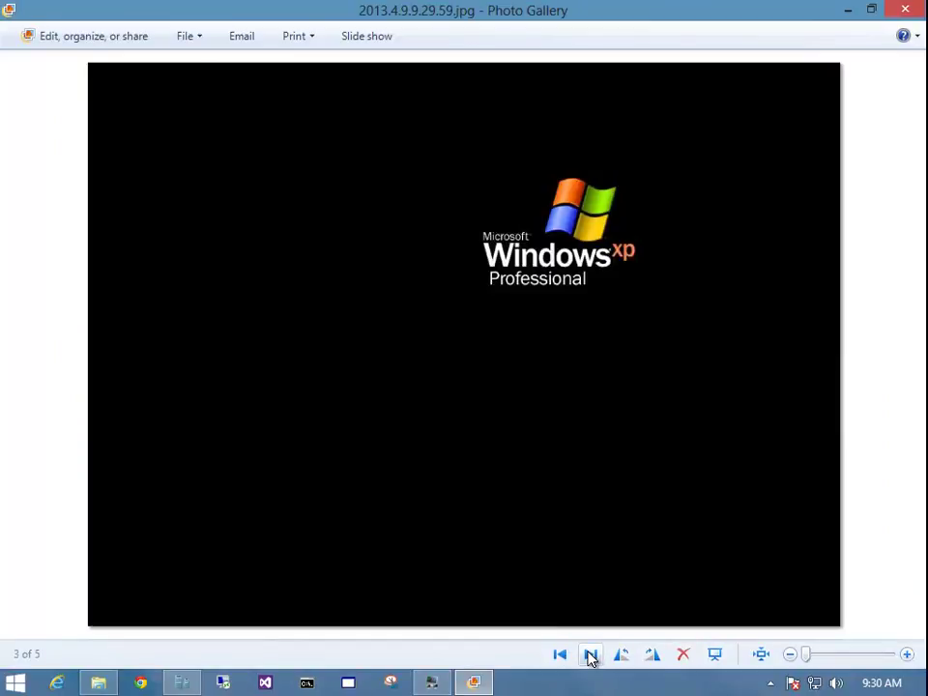
click(590, 656)
click(591, 656)
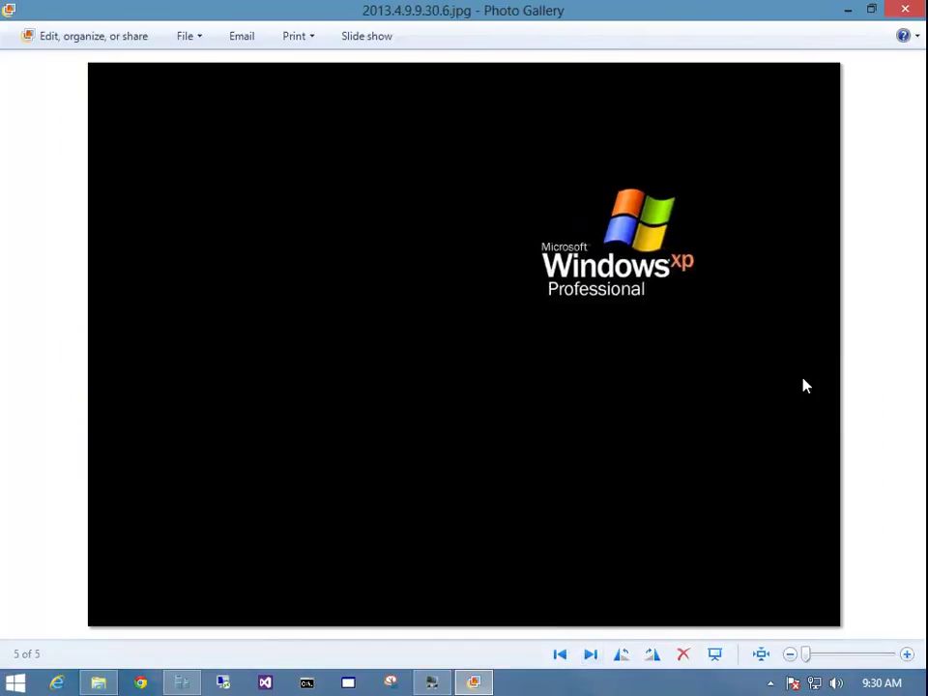
click(905, 9)
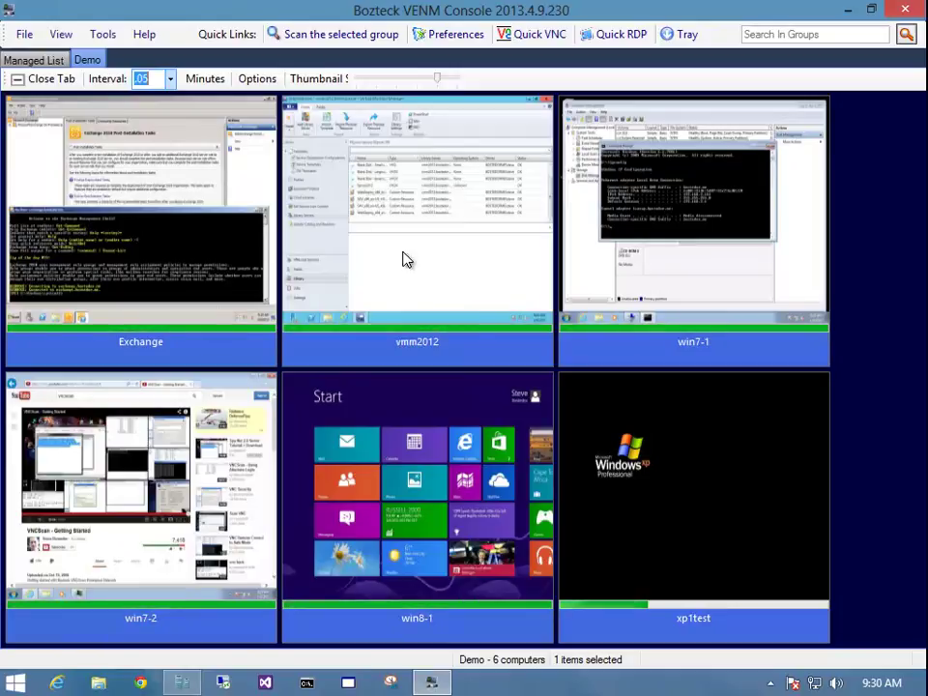
Use Go To Computer Entry on the xp1test thumbnail to show it in the Managed List
right_click(630, 448)
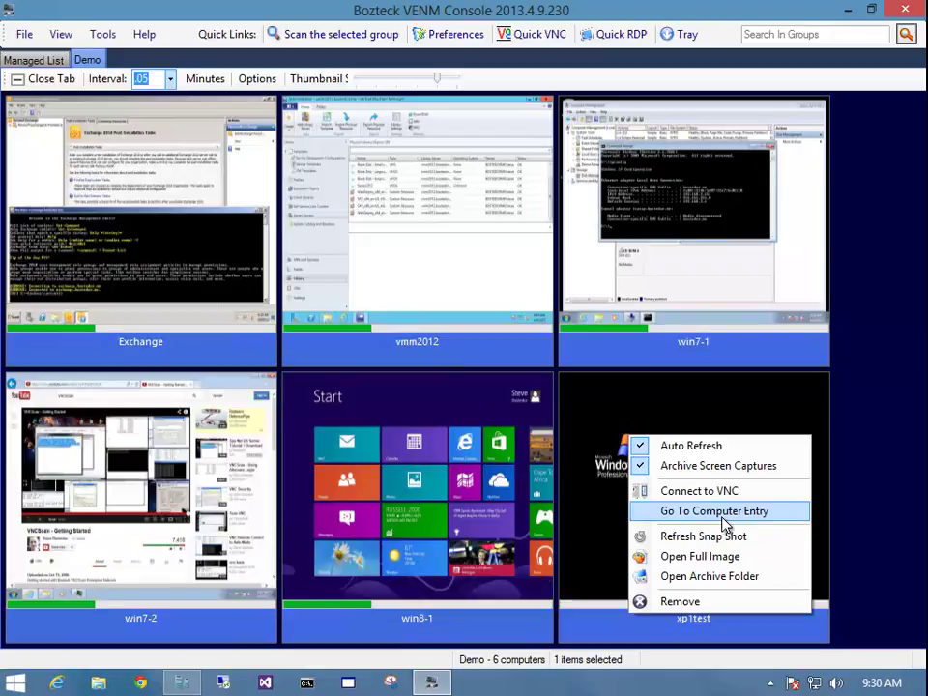
click(722, 513)
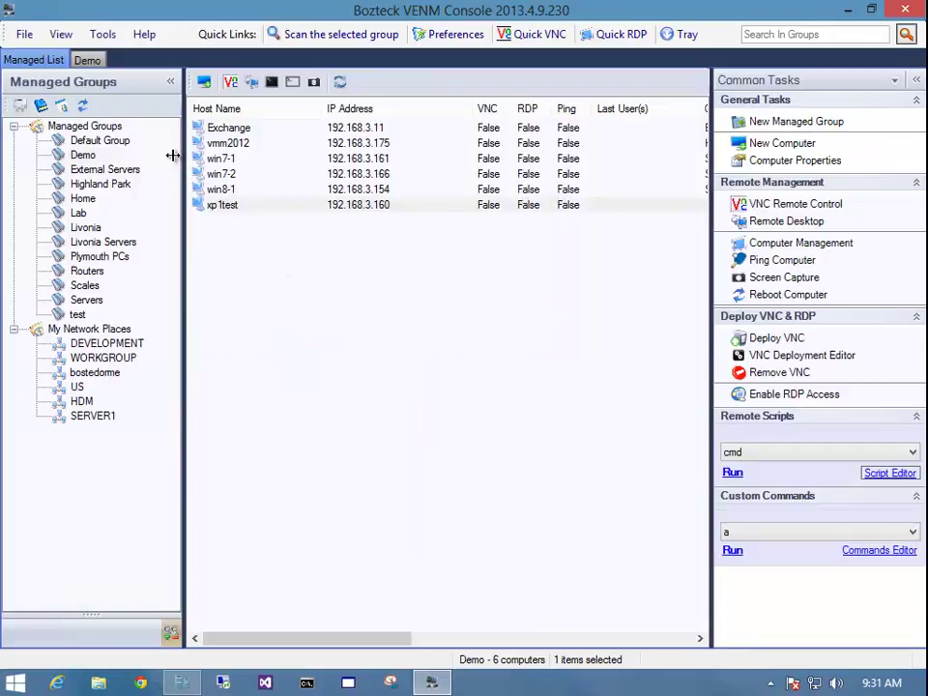
Select xp1test in the managed list and launch a connection to it from the toolbar
click(238, 209)
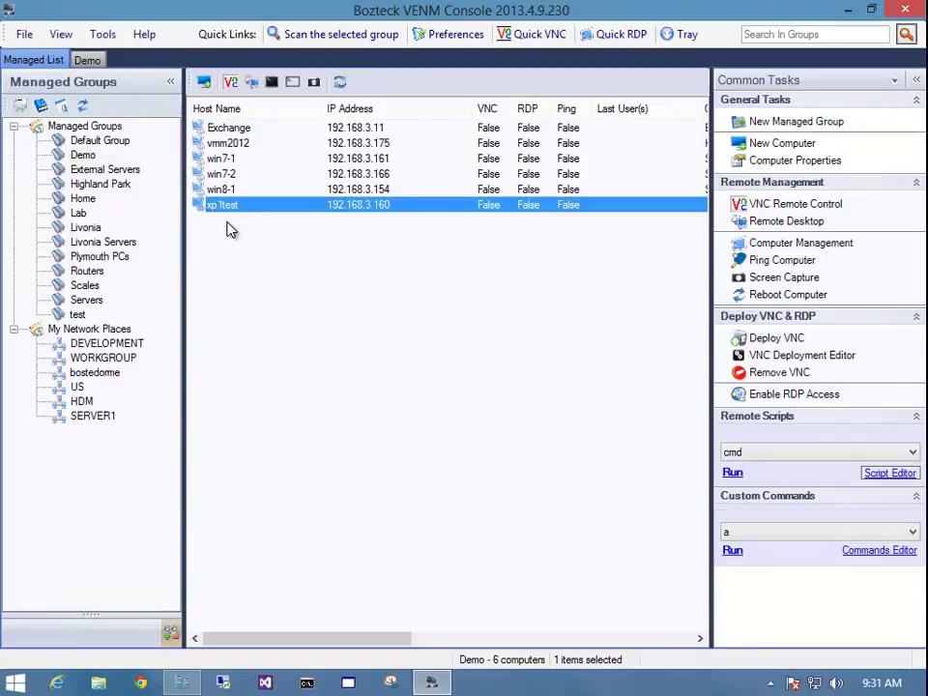
right_click(224, 211)
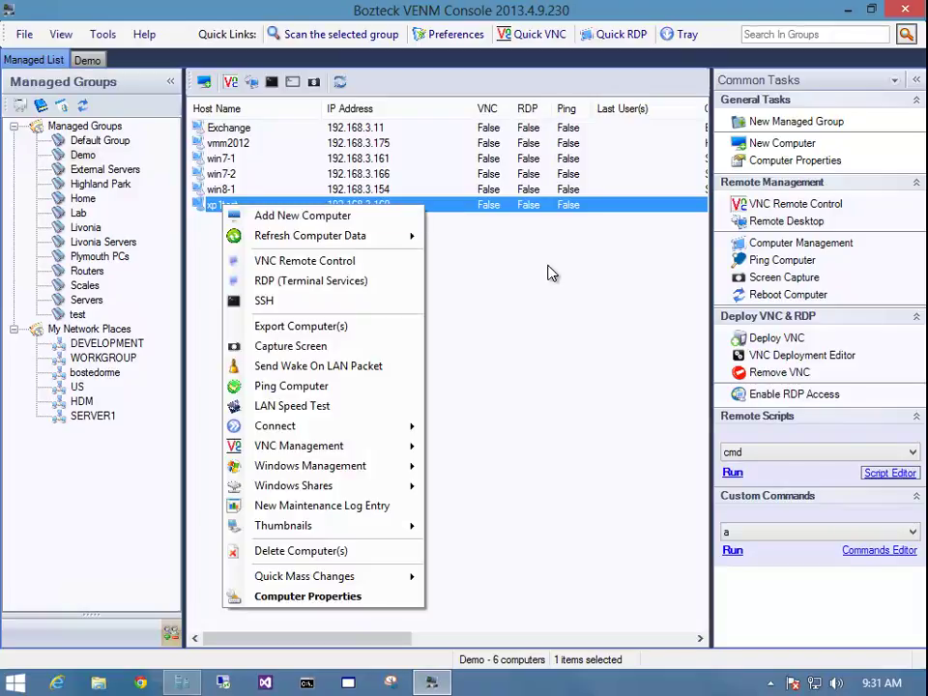
click(549, 271)
click(231, 85)
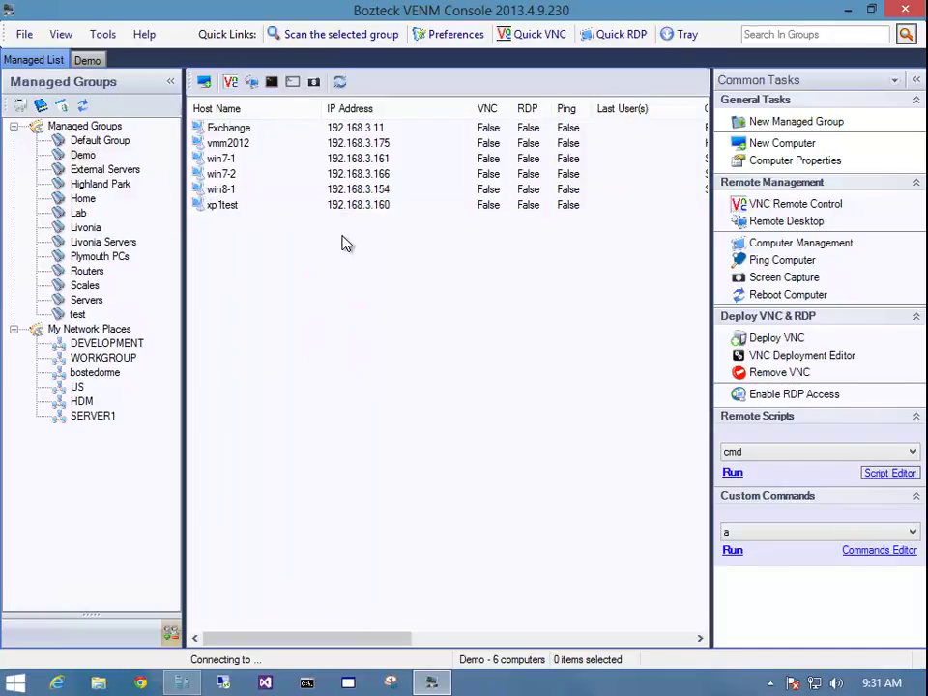
click(228, 208)
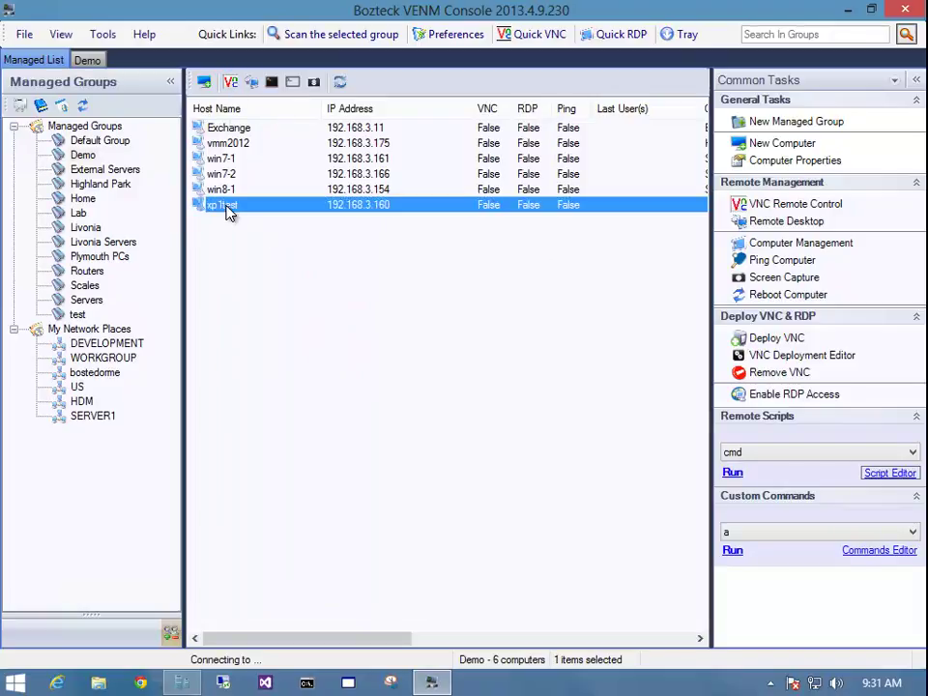
Start a VNC session to xp1test, submit the VNC password, and replay the remote video
click(231, 85)
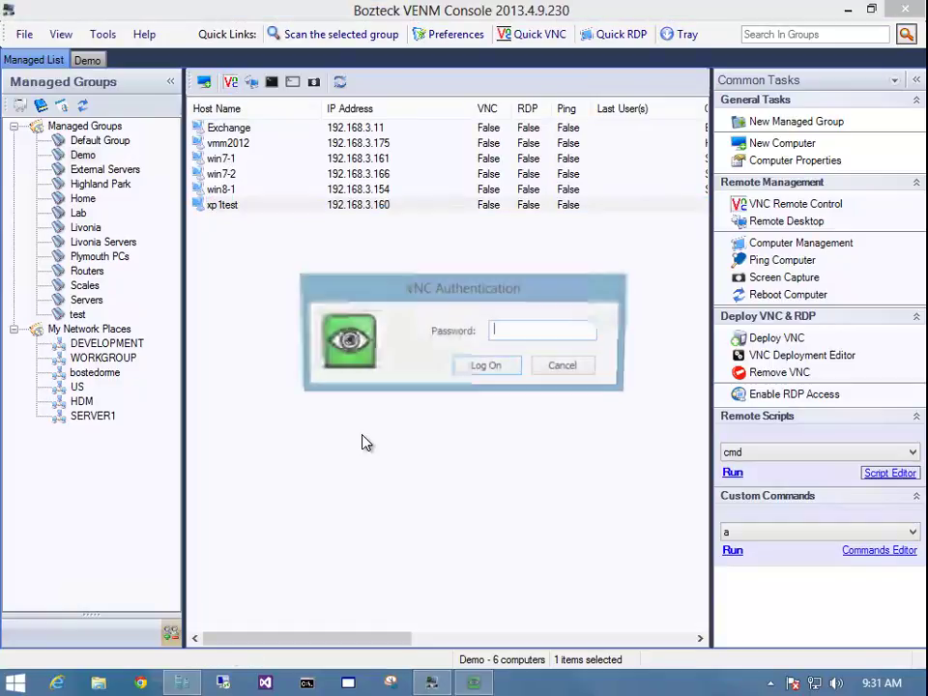
text(•••)
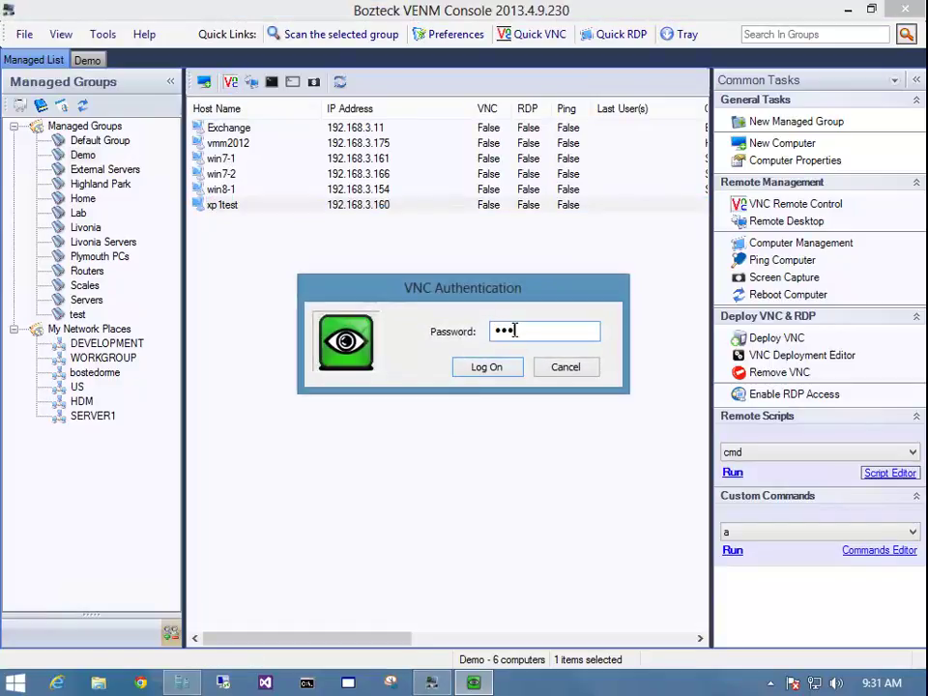
text(••)
key(Return)
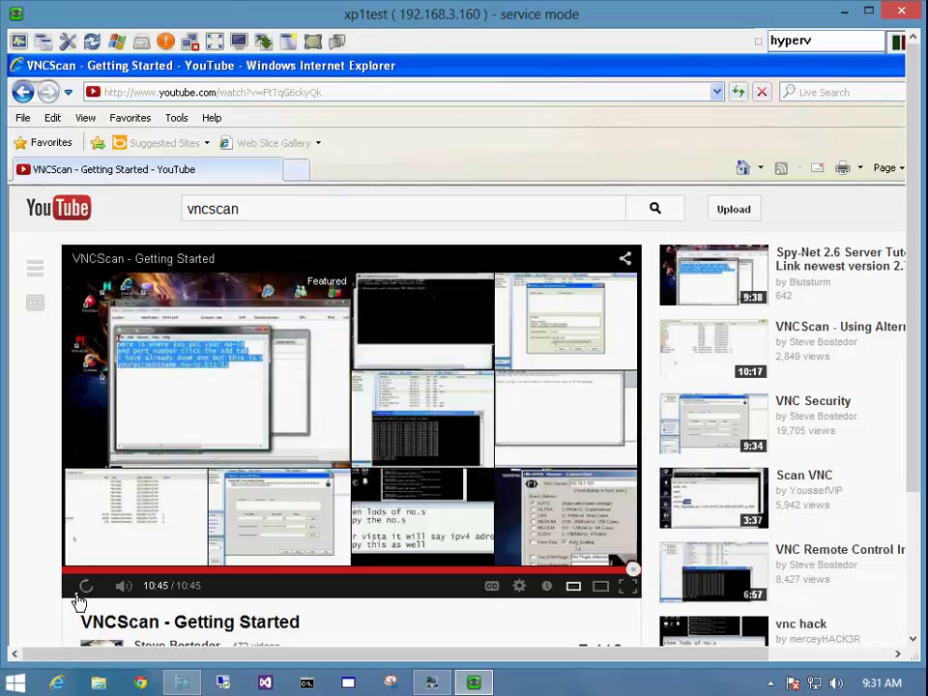
click(78, 585)
Close the VNC session window and switch back to the Managed List tab
key(alt+F4)
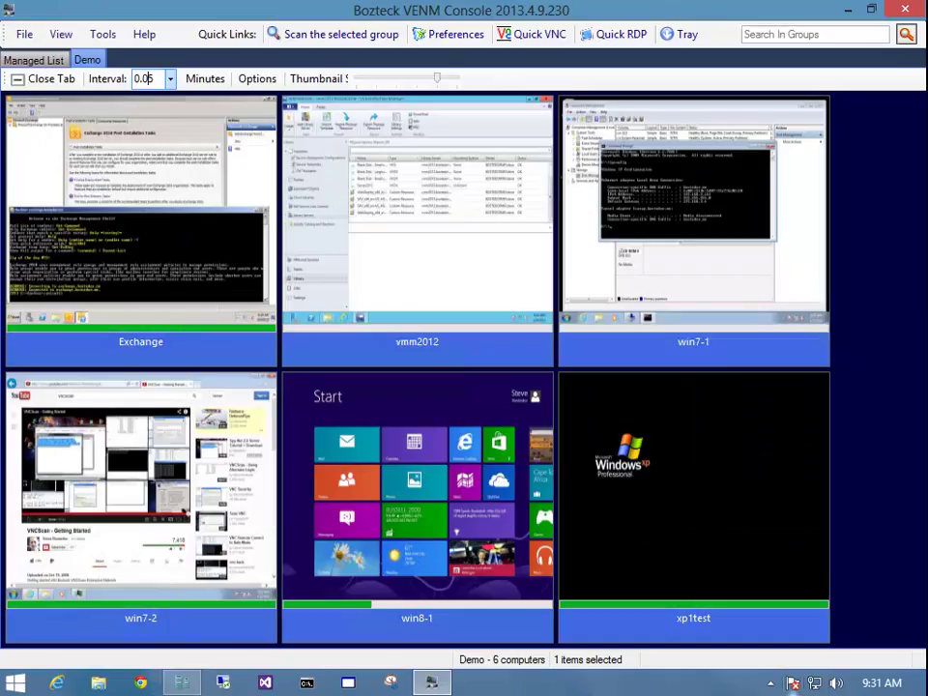
key(ctrl+Tab)
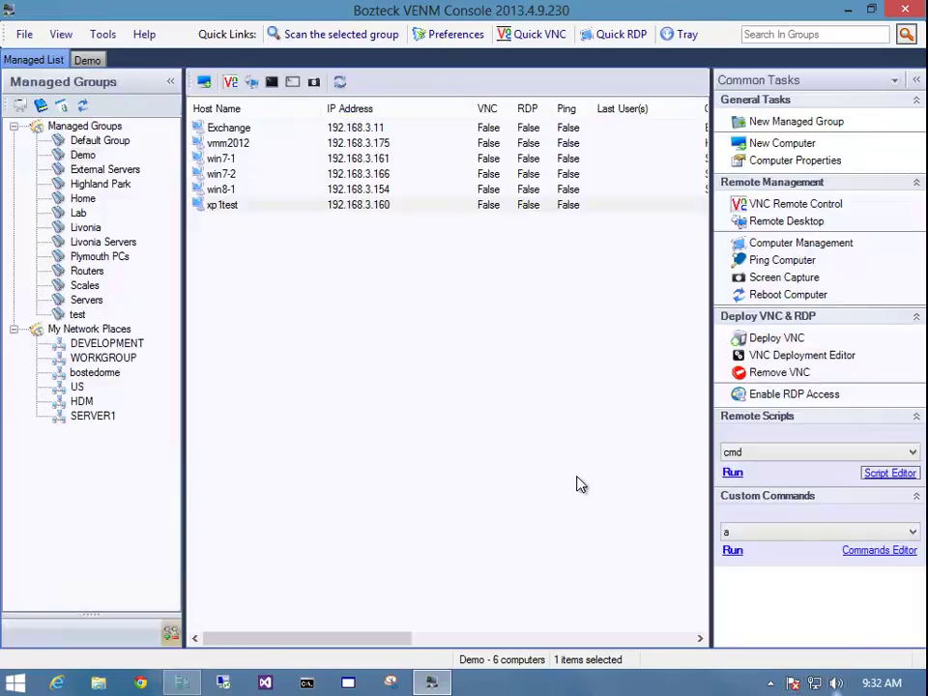